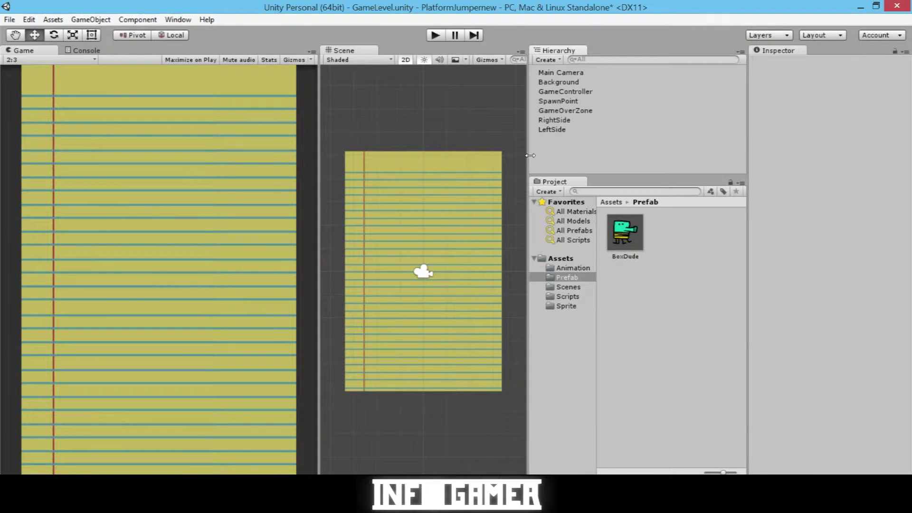
Create a new 2D sprite in the scene and lower it to Y -2.46
{"action": "left_click", "coordinate": [83, 21]}
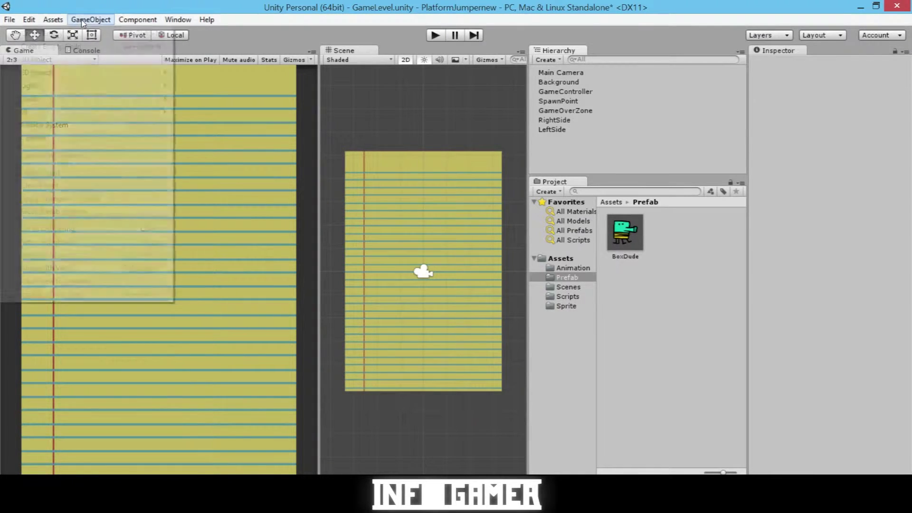
{"action": "mouse_move", "coordinate": [71, 74]}
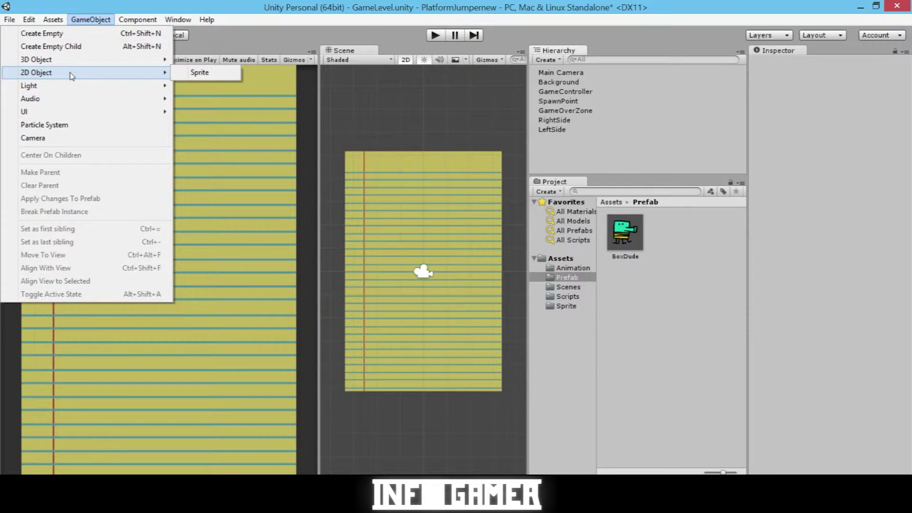
{"action": "left_click", "coordinate": [198, 72]}
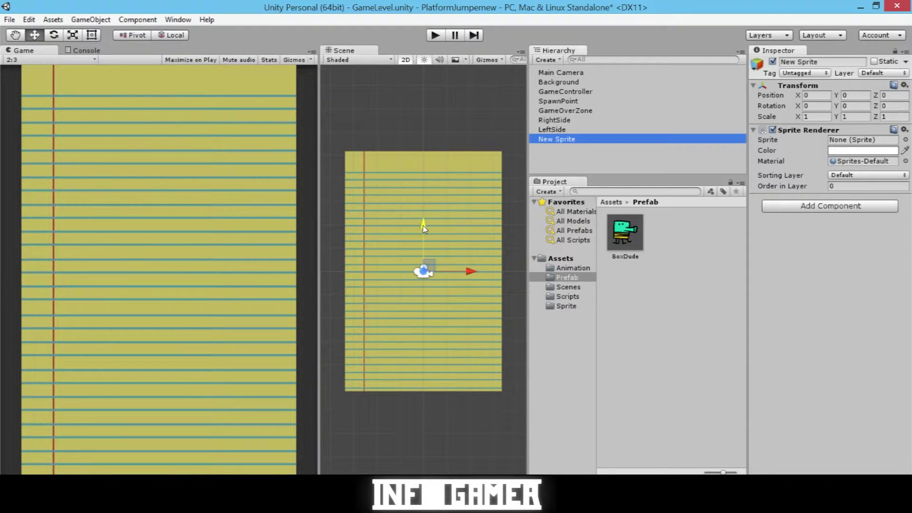
{"action": "left_click_drag", "start_coordinate": [424, 228], "coordinate": [423, 285]}
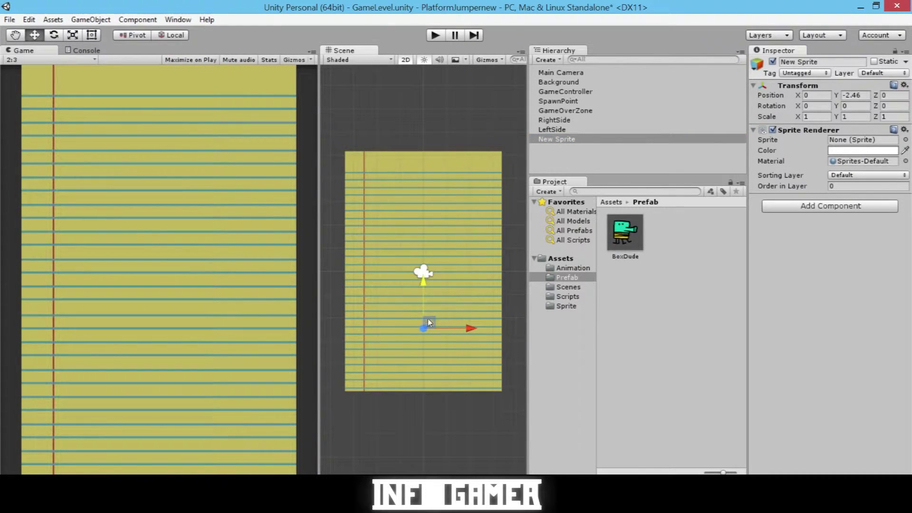
Assign the red oval platform image SpriteSheet_5 from Assets/Sprite to the new sprite
{"action": "left_click", "coordinate": [566, 306]}
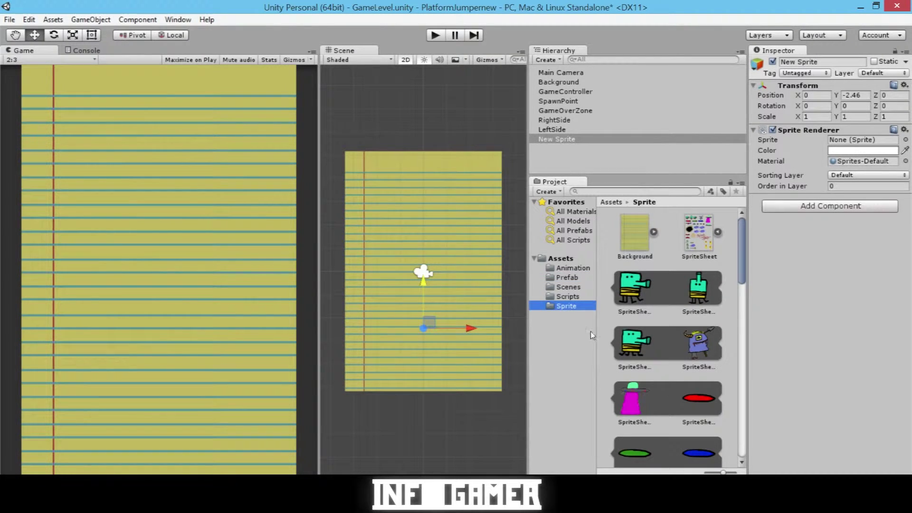
{"action": "scroll", "coordinate": [665, 333], "scroll_direction": "down", "scroll_amount": 2}
{"action": "scroll", "coordinate": [711, 328], "scroll_direction": "up", "scroll_amount": 1}
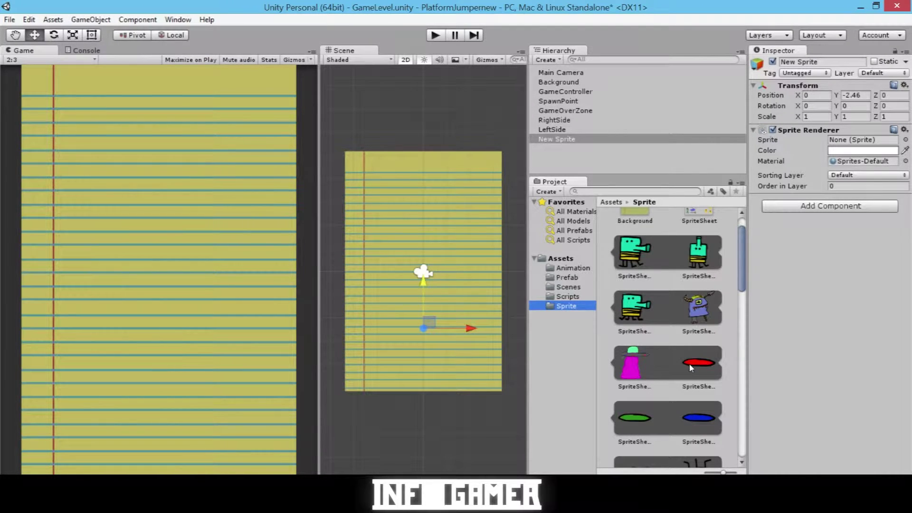
{"action": "left_click_drag", "start_coordinate": [697, 366], "coordinate": [846, 142]}
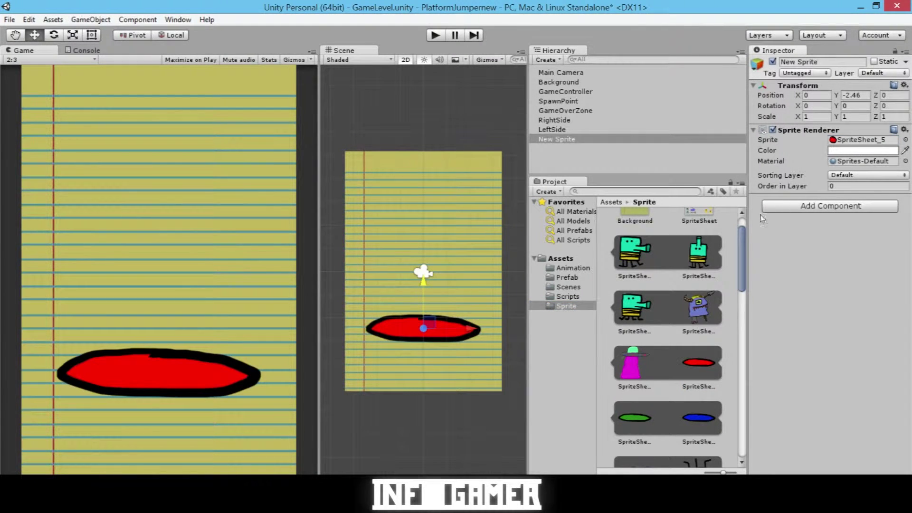
Place a BoxDude character from Assets/Prefab above the red platform
{"action": "key", "text": "r"}
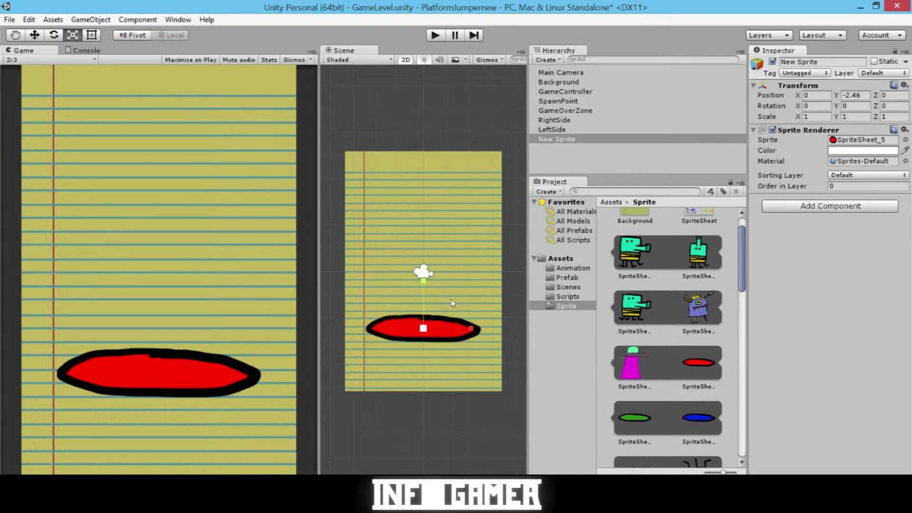
{"action": "scroll", "coordinate": [669, 308], "scroll_direction": "up", "scroll_amount": 2}
{"action": "left_click", "coordinate": [551, 305]}
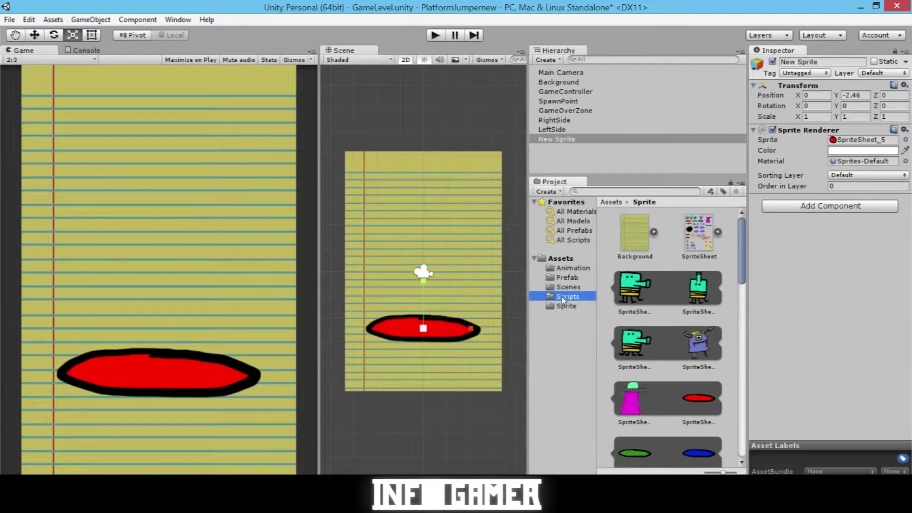
{"action": "left_click", "coordinate": [565, 297]}
{"action": "left_click", "coordinate": [573, 280]}
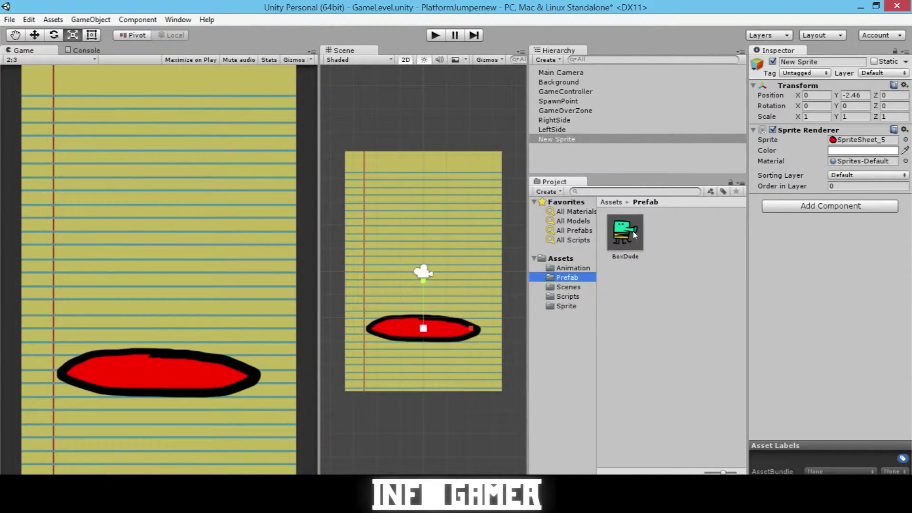
{"action": "left_click_drag", "start_coordinate": [627, 235], "coordinate": [438, 298]}
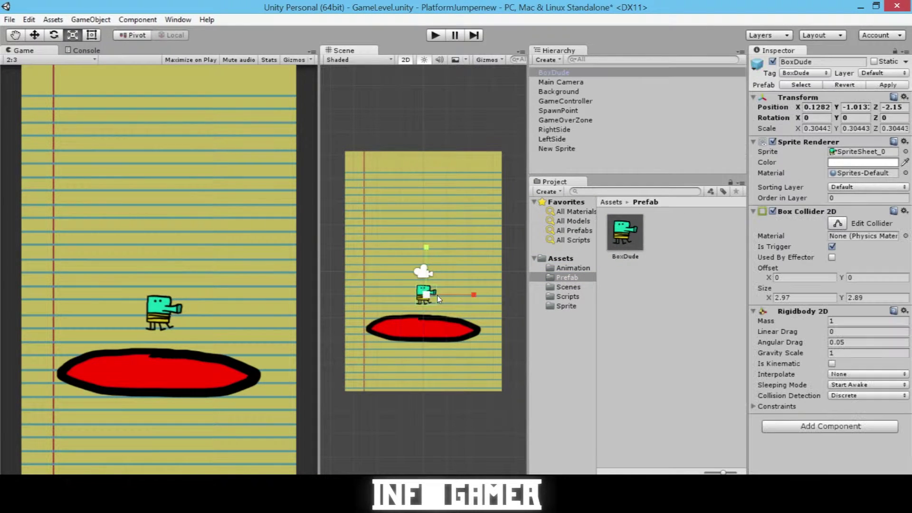
Shrink the red platform into a thin bar, scale X 0.32107 and Y 0.21270
{"action": "left_click", "coordinate": [414, 326]}
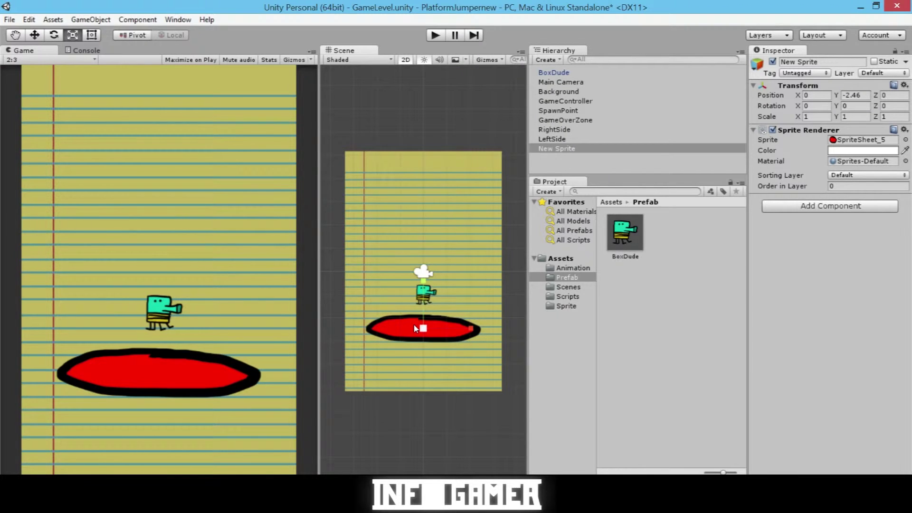
{"action": "left_click_drag", "start_coordinate": [424, 329], "coordinate": [401, 350]}
{"action": "left_click_drag", "start_coordinate": [424, 284], "coordinate": [442, 344]}
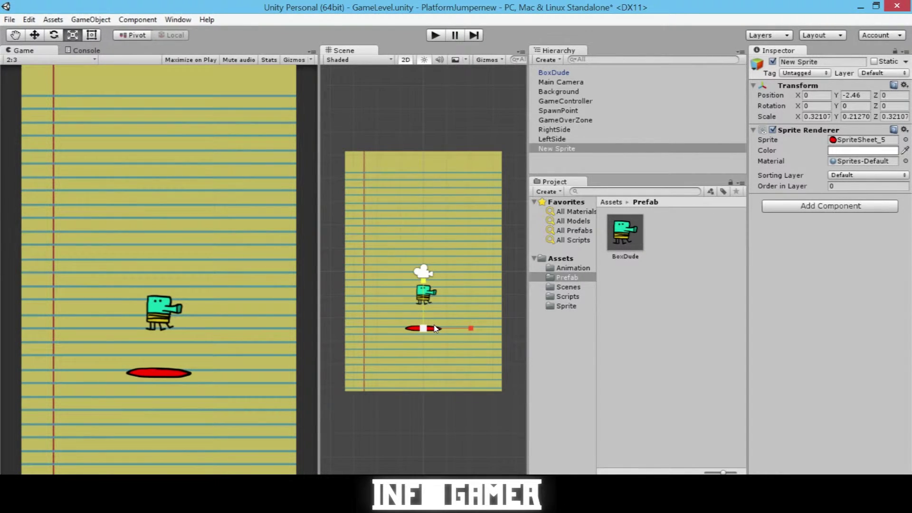
Add a Box Collider 2D with Is Trigger ticked to the red platform, sized 4.98 by 1.22
{"action": "left_click", "coordinate": [826, 208]}
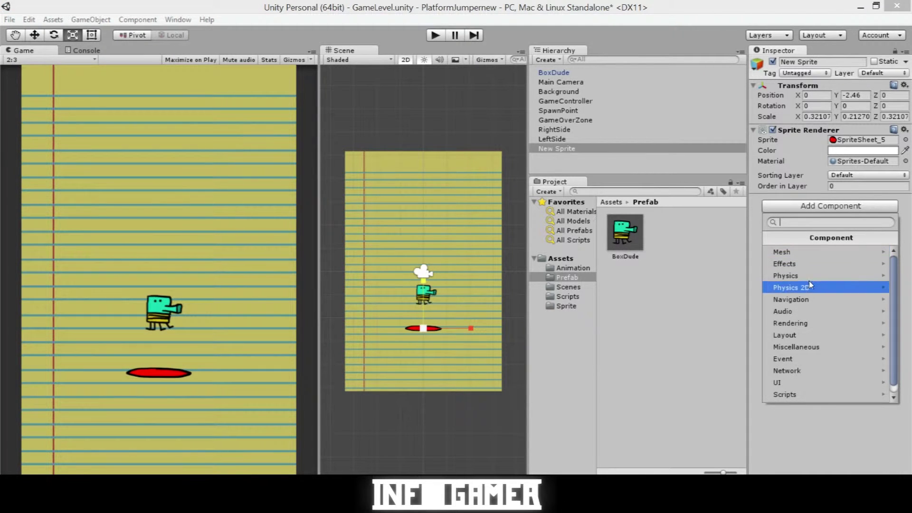
{"action": "left_click", "coordinate": [791, 287]}
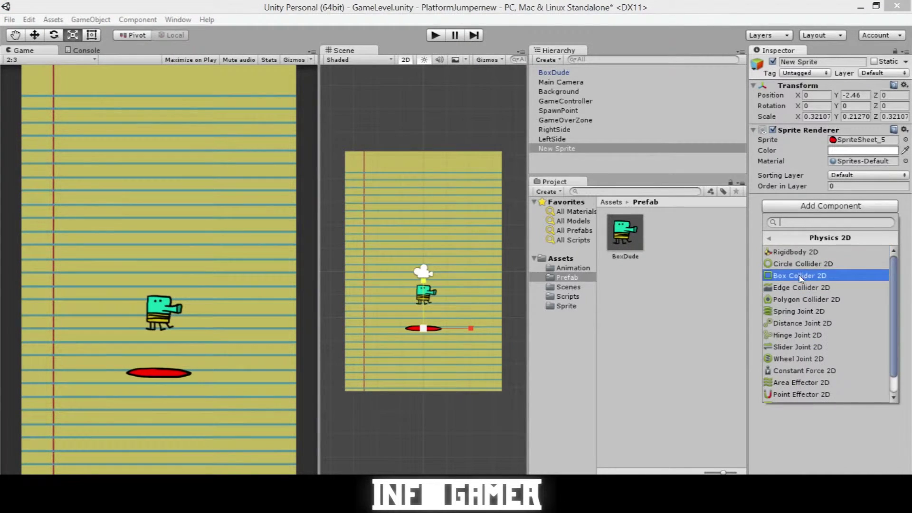
{"action": "left_click", "coordinate": [801, 278]}
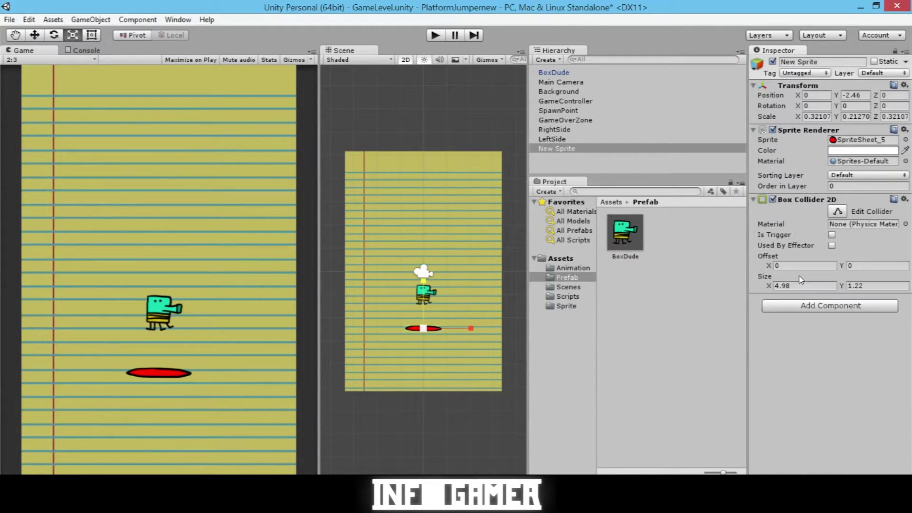
{"action": "left_click", "coordinate": [832, 235]}
{"action": "scroll", "coordinate": [439, 361], "scroll_direction": "up", "scroll_amount": 1}
{"action": "scroll", "coordinate": [439, 361], "scroll_direction": "up", "scroll_amount": 5}
{"action": "key", "text": "r"}
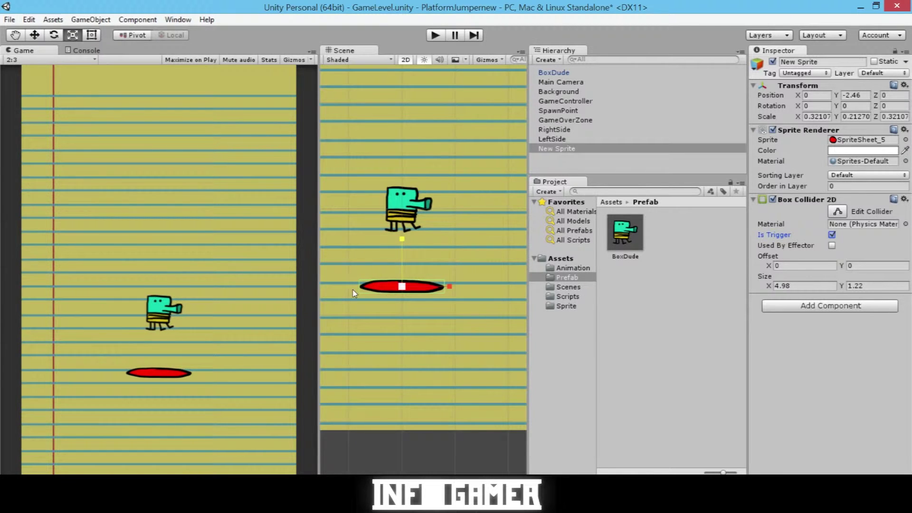
{"action": "scroll", "coordinate": [432, 295], "scroll_direction": "down", "scroll_amount": 2}
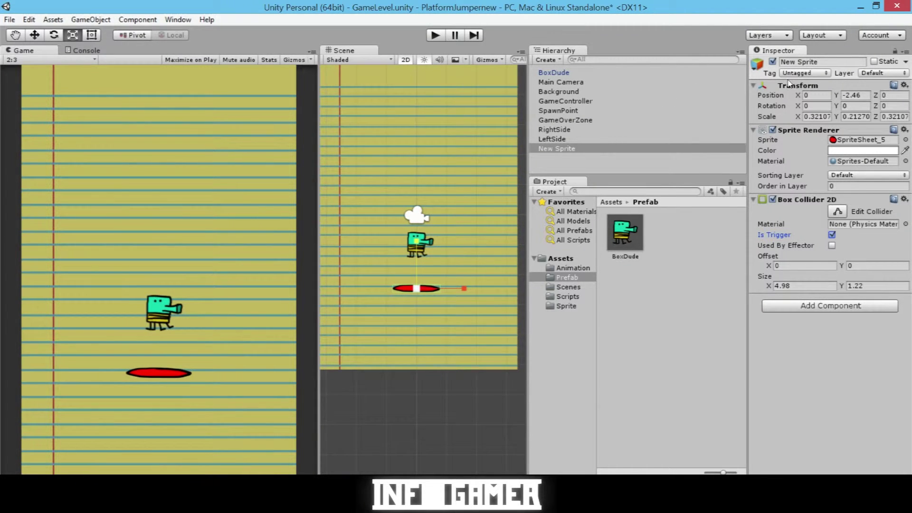
Create a new tag named Platform in the tag list
{"action": "left_click", "coordinate": [826, 74]}
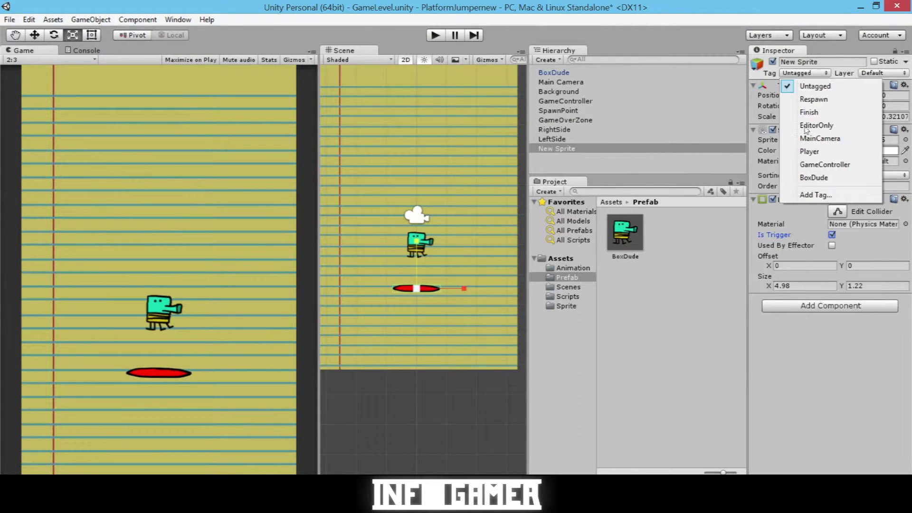
{"action": "left_click", "coordinate": [807, 196]}
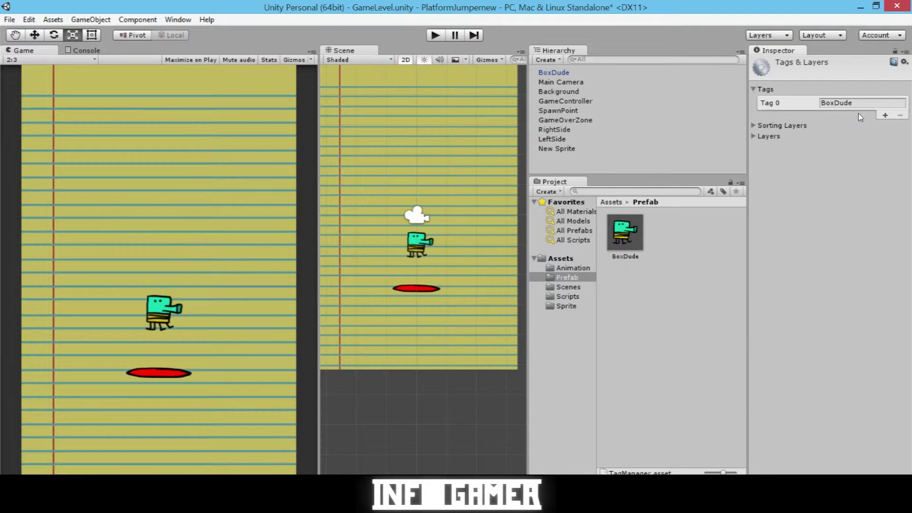
{"action": "left_click", "coordinate": [884, 116]}
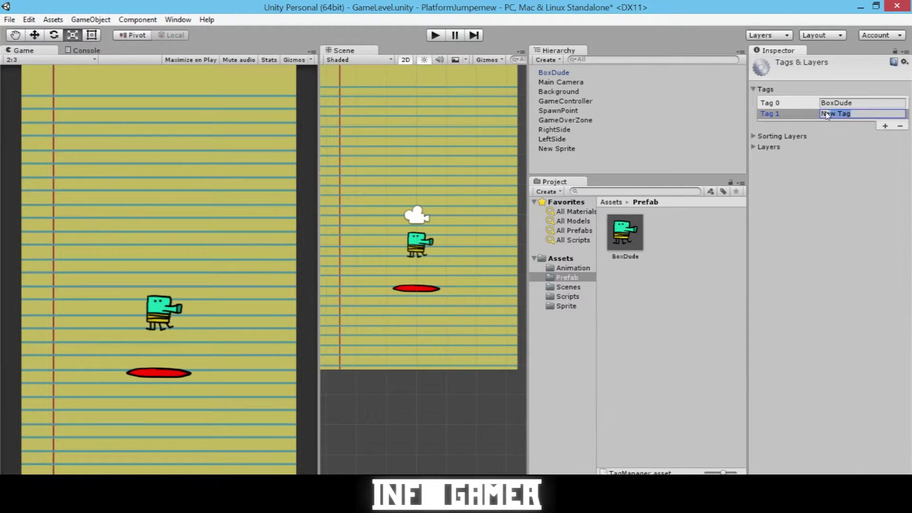
{"action": "type", "text": "Platform"}
Set the New Sprite object's tag to Platform
{"action": "left_click", "coordinate": [551, 150]}
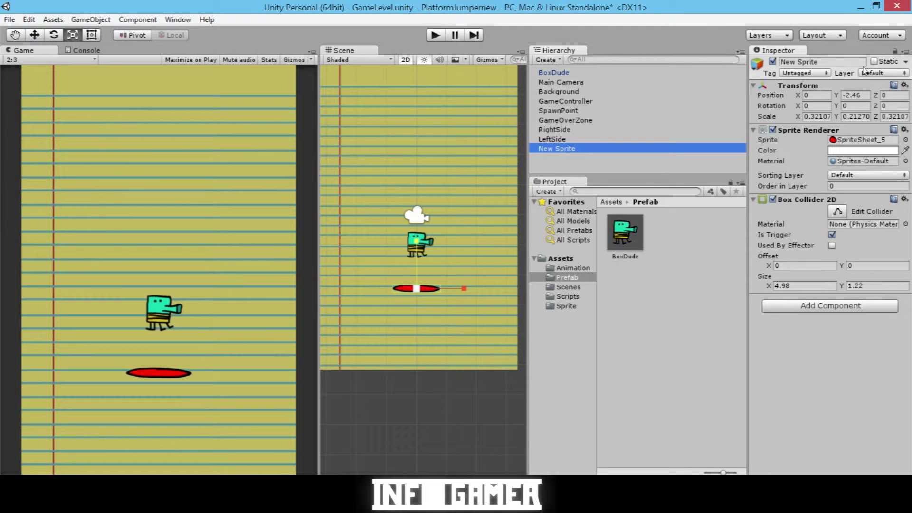
{"action": "left_click", "coordinate": [806, 73]}
{"action": "left_click", "coordinate": [813, 189]}
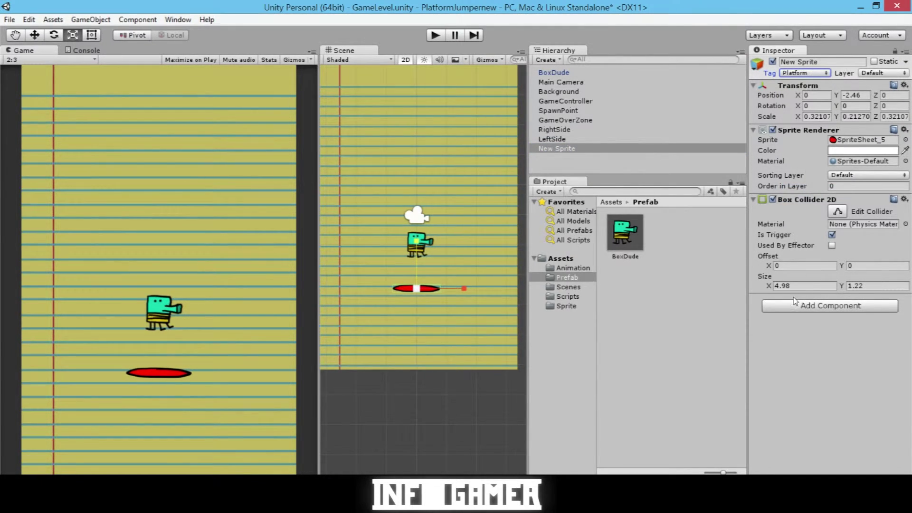
Rename New Sprite to PlatformOne and save it as a prefab in the Prefab folder
{"action": "left_click", "coordinate": [570, 150]}
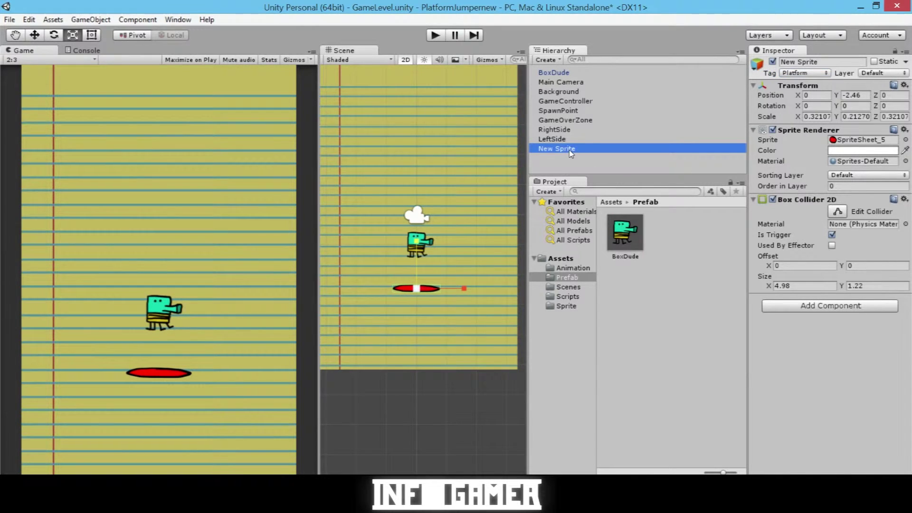
{"action": "key", "text": "f"}
{"action": "left_click", "coordinate": [569, 150]}
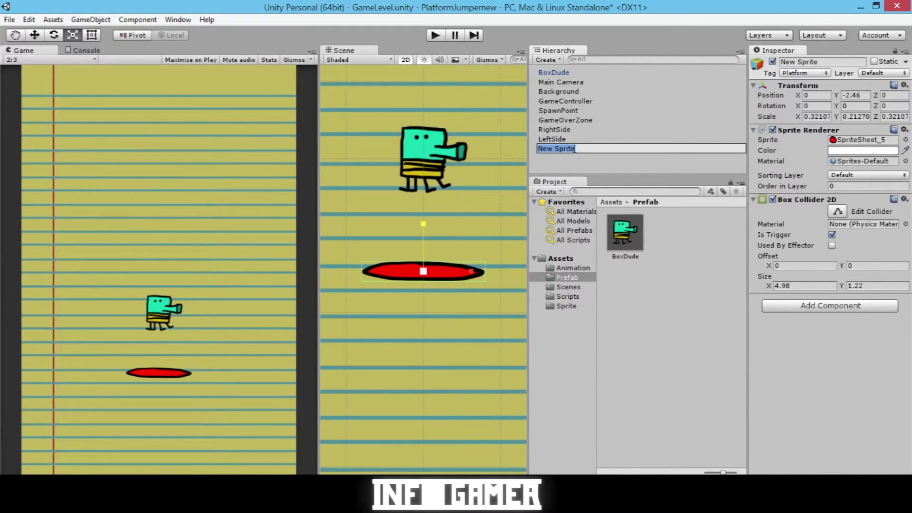
{"action": "type", "text": "PlatformOne"}
{"action": "key", "text": "Return"}
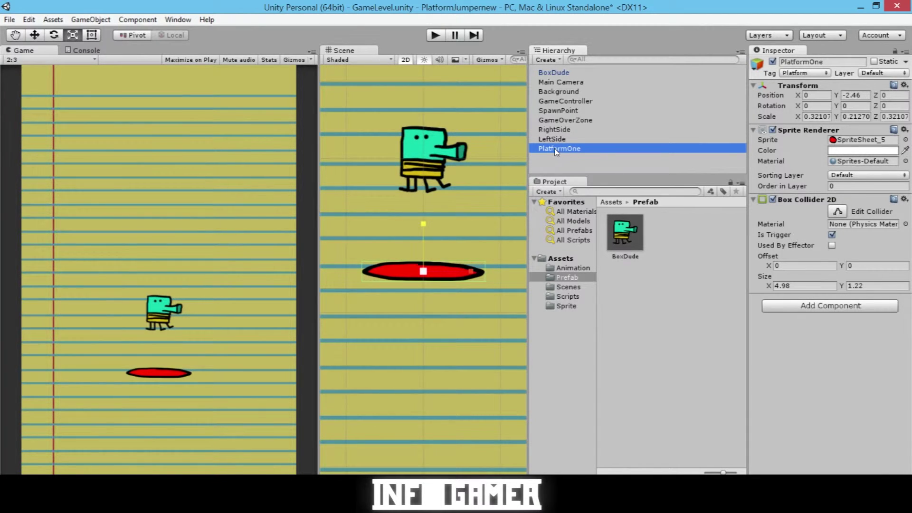
{"action": "left_click_drag", "start_coordinate": [554, 148], "coordinate": [568, 279]}
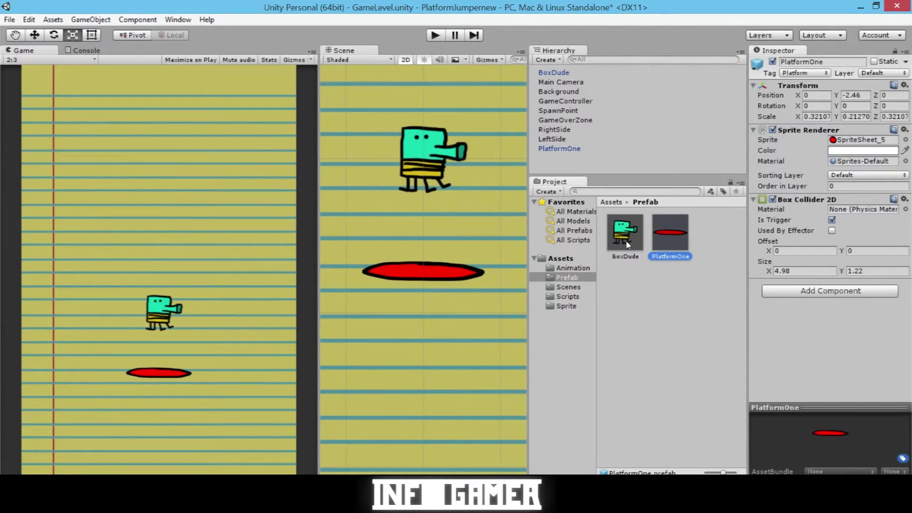
{"action": "left_click", "coordinate": [561, 72]}
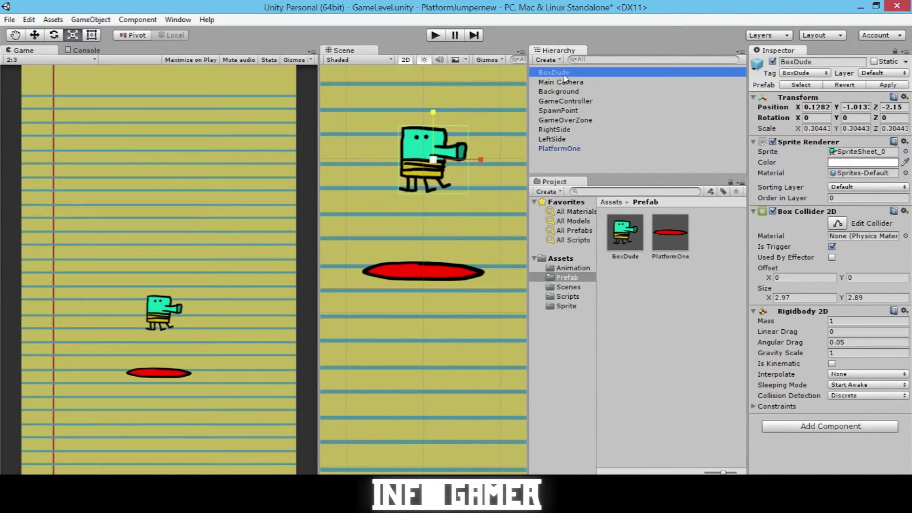
Delete BoxDude from the scene and check the SpawnPoint's Y position
{"action": "key", "text": "Delete"}
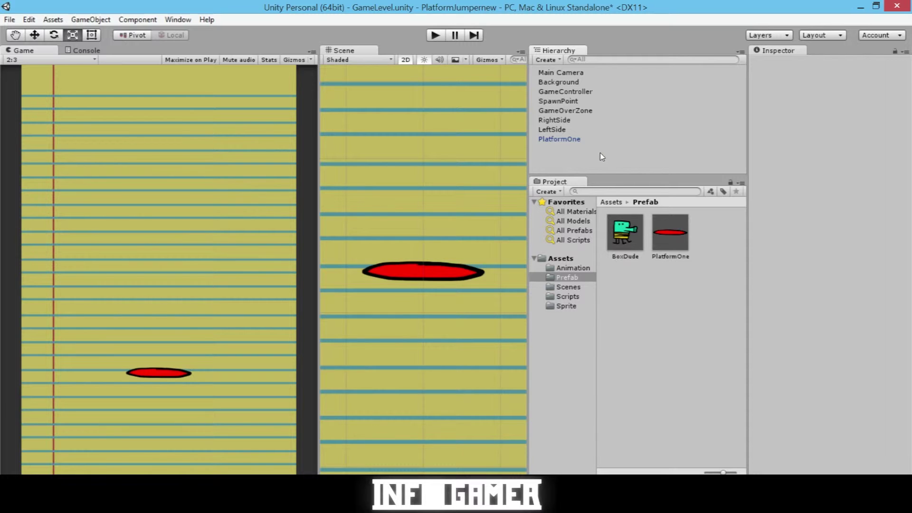
{"action": "left_click", "coordinate": [574, 142]}
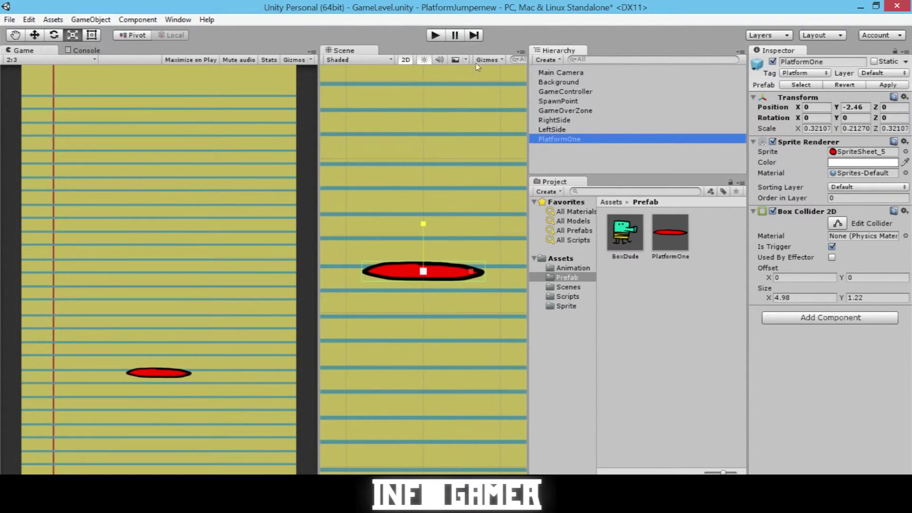
{"action": "left_click", "coordinate": [561, 101]}
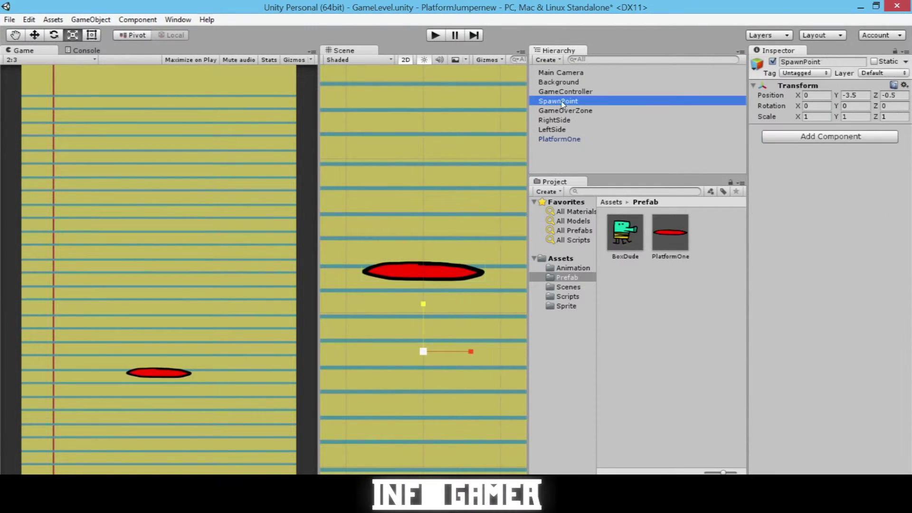
{"action": "scroll", "coordinate": [429, 324], "scroll_direction": "down", "scroll_amount": 5}
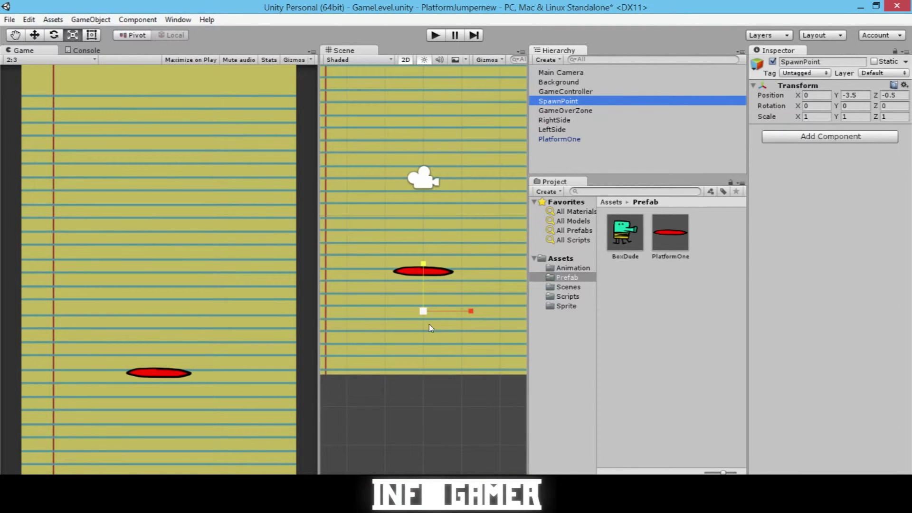
Move PlatformOne down to Y -4.28, just below the spawn point
{"action": "left_click", "coordinate": [560, 139]}
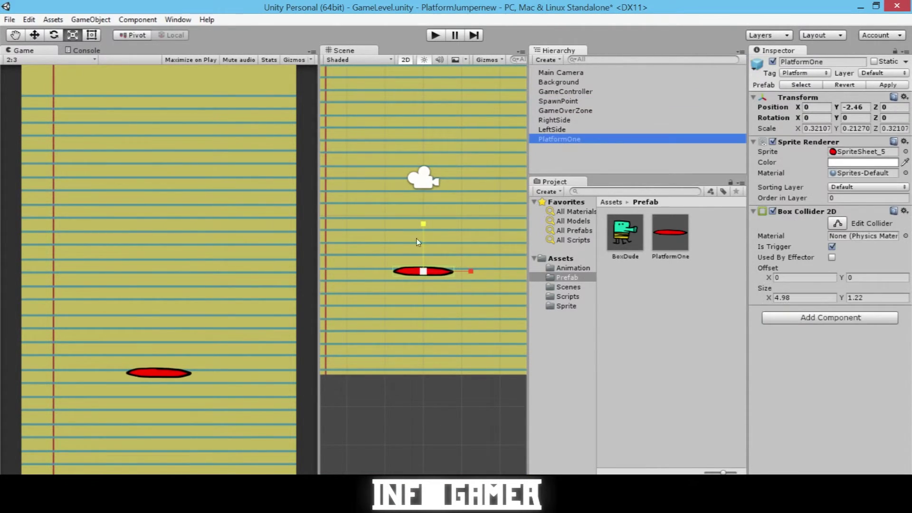
{"action": "key", "text": "w"}
{"action": "left_click_drag", "start_coordinate": [422, 228], "coordinate": [424, 284]}
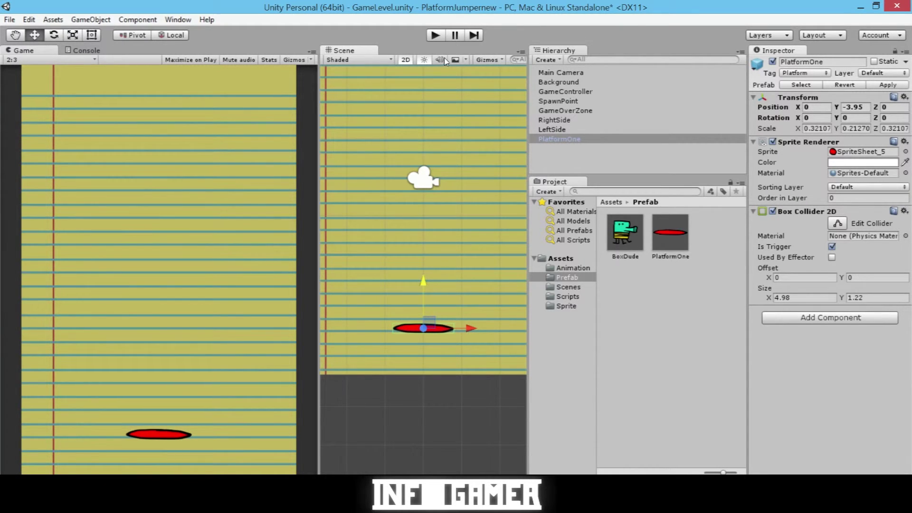
{"action": "key", "text": "ctrl+z"}
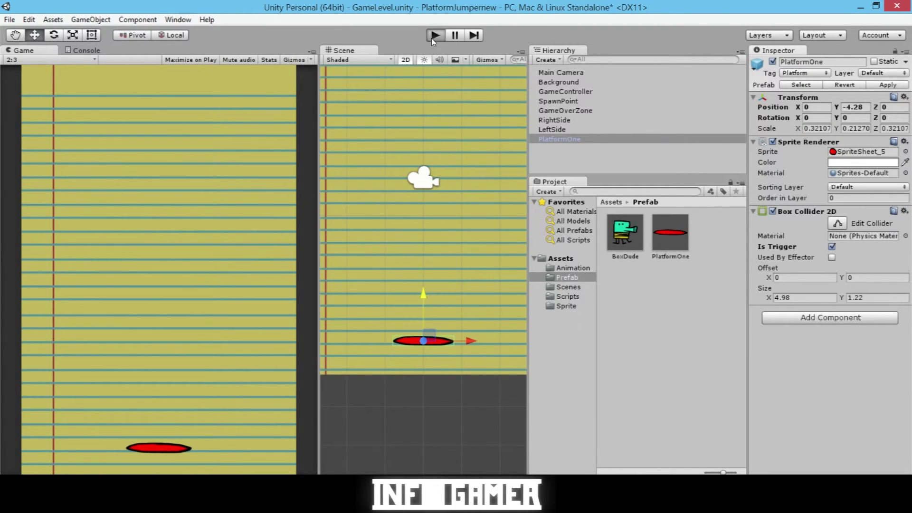
{"action": "left_click", "coordinate": [433, 40]}
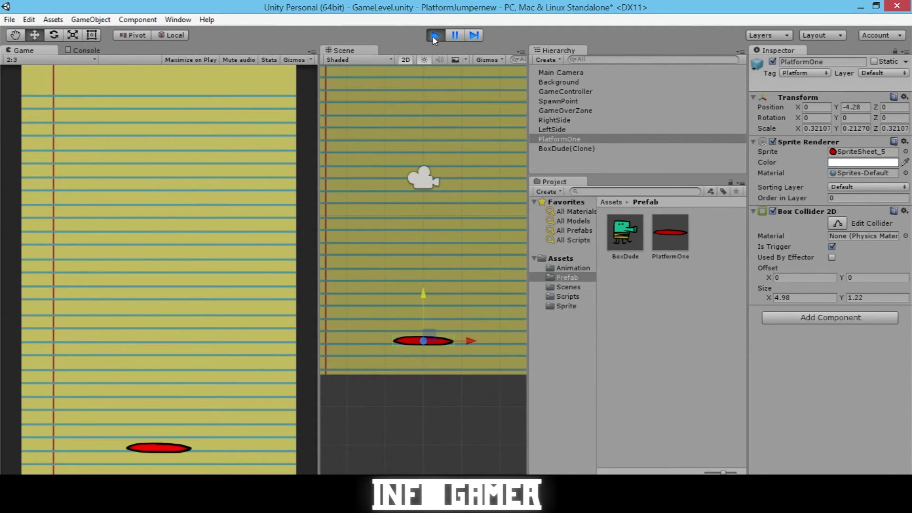
{"action": "left_click", "coordinate": [434, 36]}
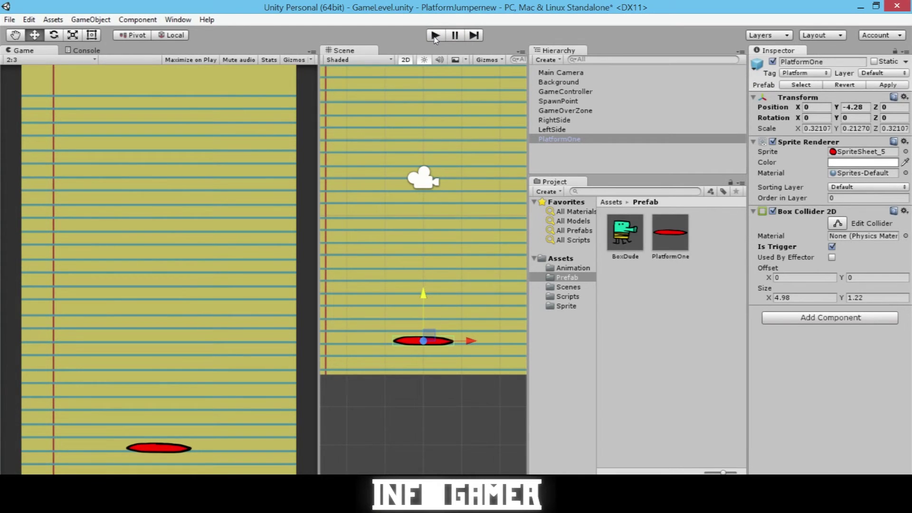